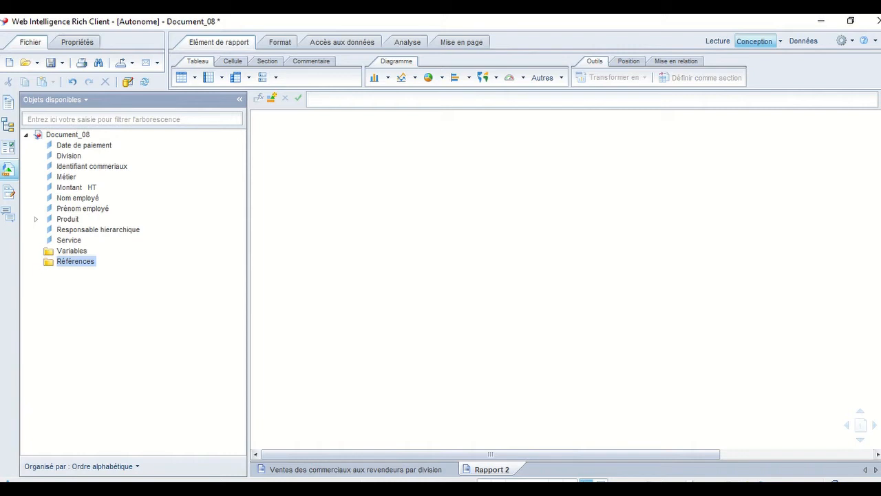
pyautogui.moveTo(454, 17)
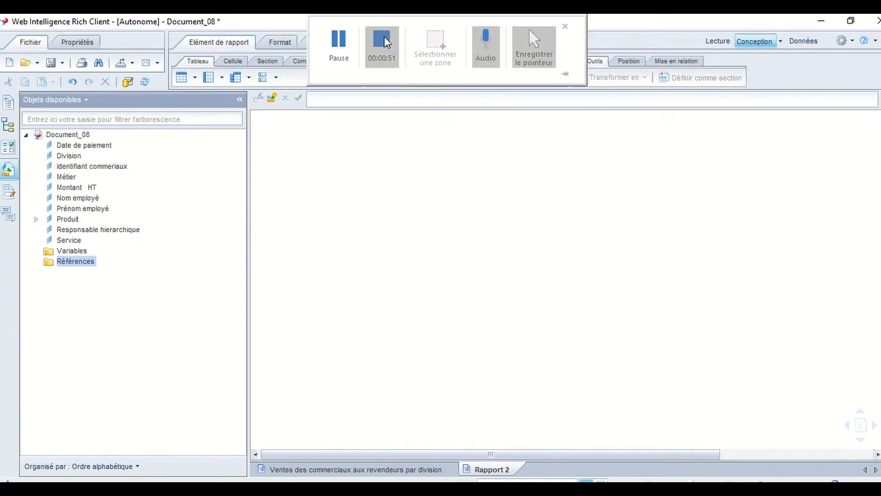
pyautogui.click(337, 49)
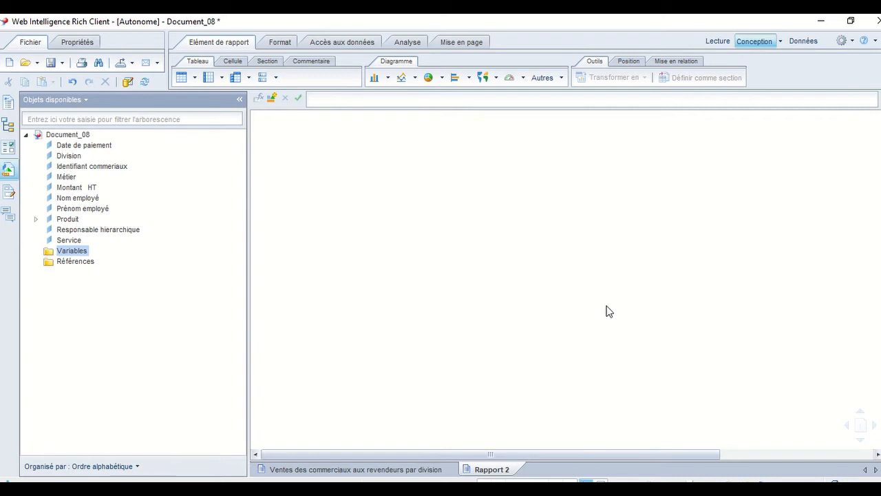
# Start a new variable in the Variables folder and name it "Année".
pyautogui.rightClick(82, 253)
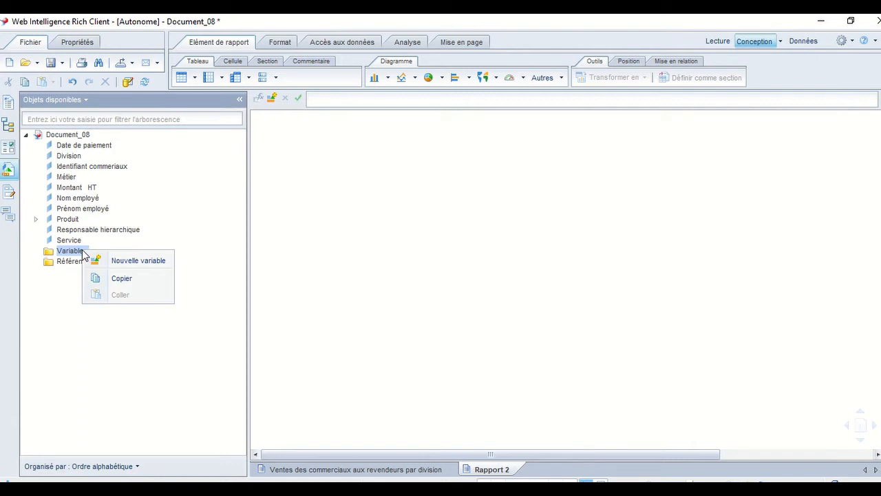
pyautogui.click(126, 261)
pyautogui.click(352, 106)
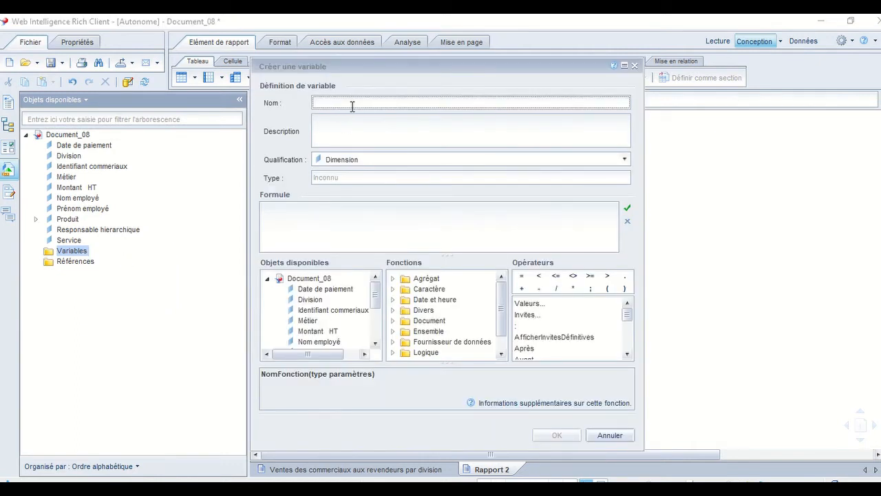
pyautogui.write('A')
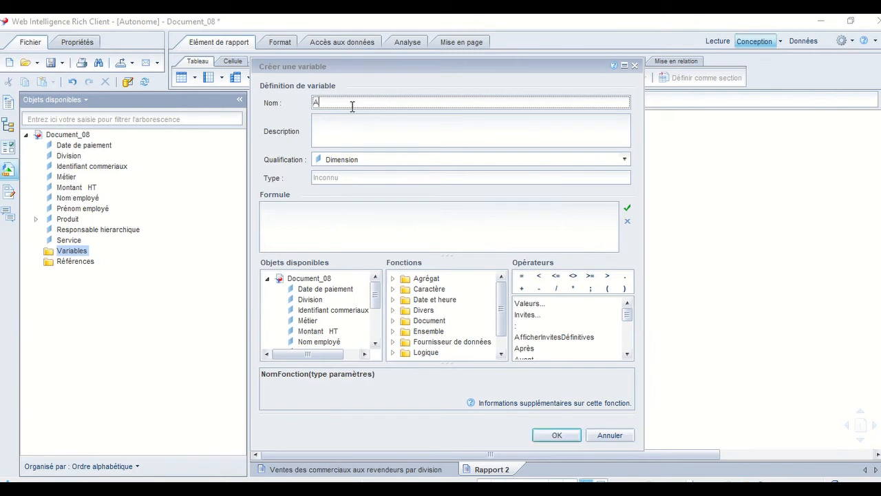
pyautogui.write('nnée')
# Insert the date and time function Année into the variable's formula.
pyautogui.click(343, 215)
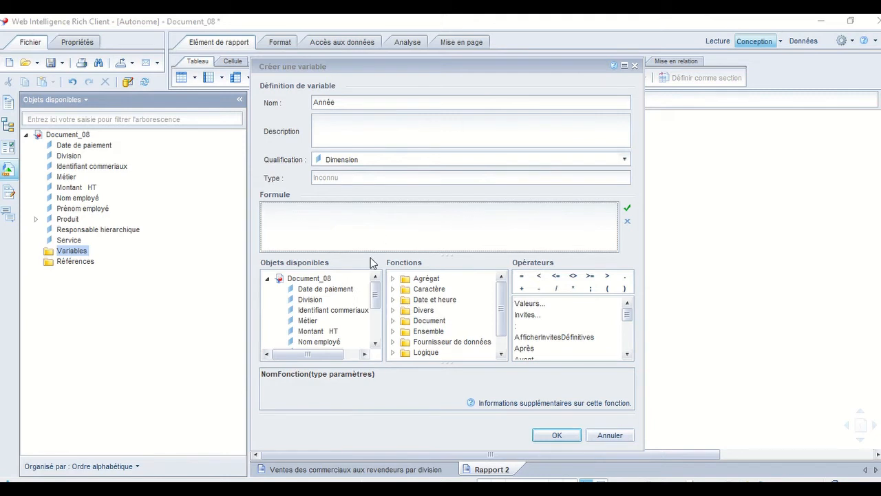
pyautogui.click(394, 300)
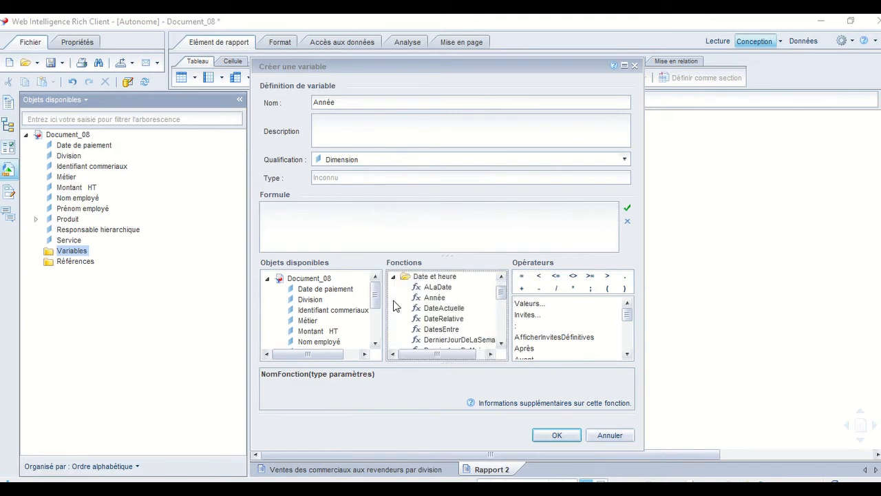
pyautogui.doubleClick(435, 298)
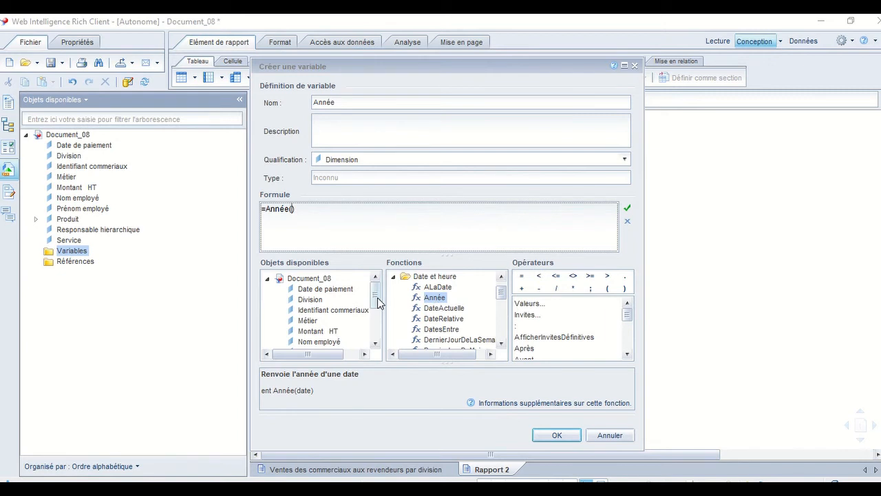
# Complete the formula as =Année([Date de paiement]), then validate it and save the variable, expanding the Variables folder.
pyautogui.click(375, 344)
pyautogui.click(375, 343)
pyautogui.click(376, 344)
pyautogui.click(375, 343)
pyautogui.click(375, 344)
pyautogui.click(375, 344)
pyautogui.click(375, 344)
pyautogui.click(375, 343)
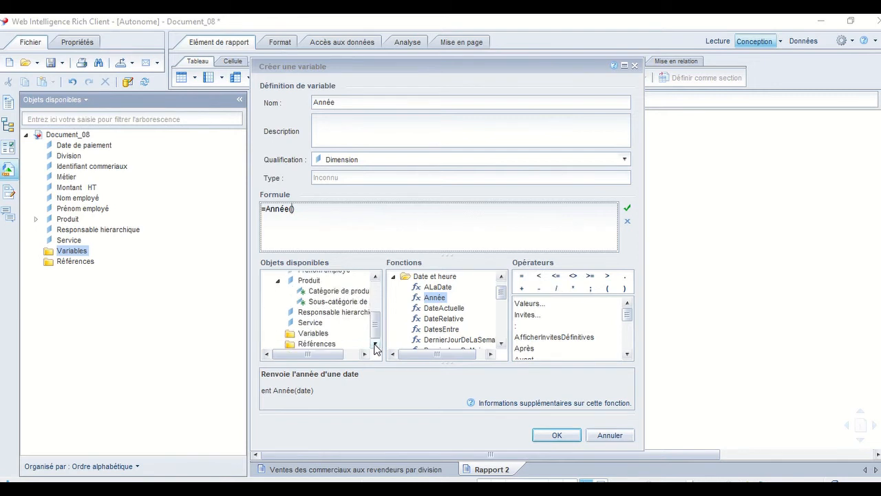
pyautogui.moveTo(381, 331); pyautogui.dragTo(381, 293)
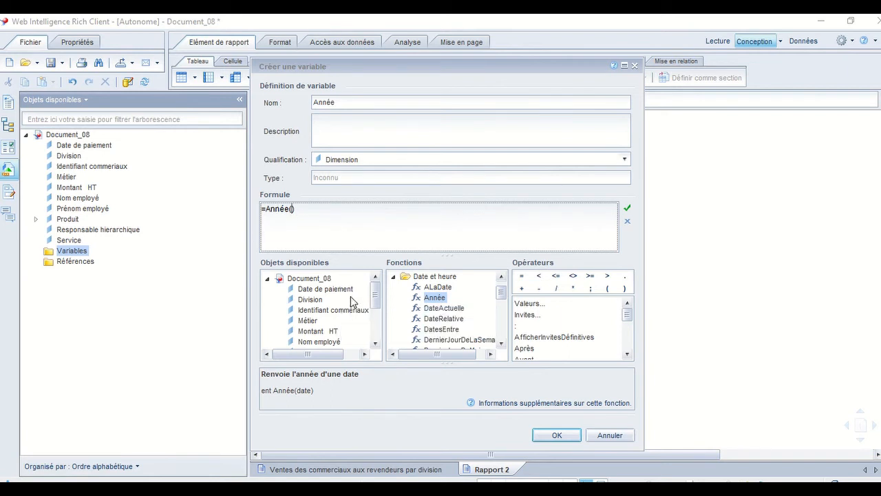
pyautogui.doubleClick(337, 287)
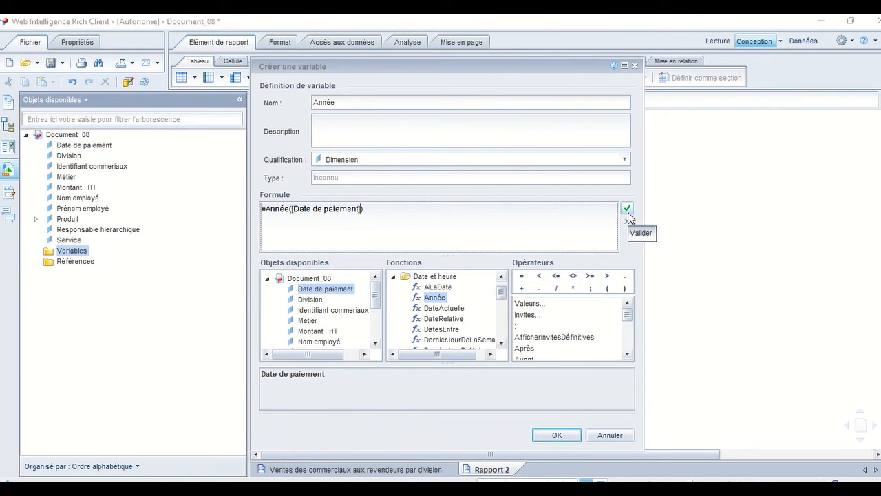
pyautogui.click(627, 210)
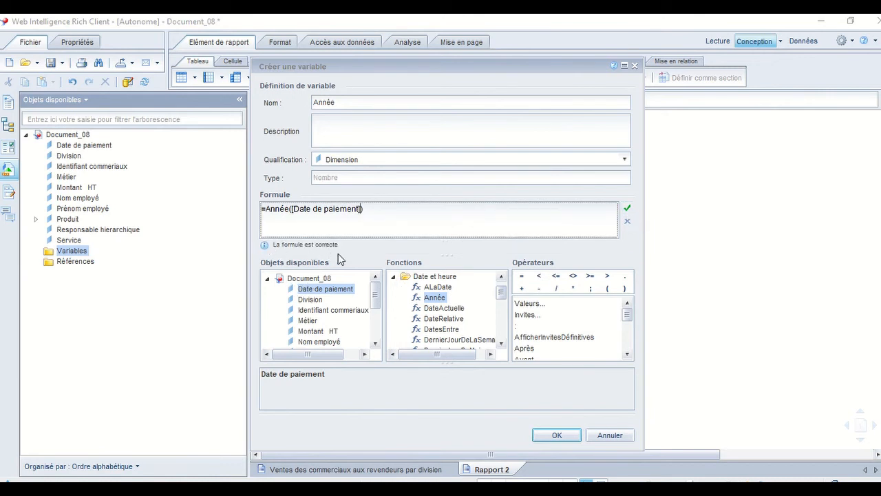
pyautogui.click(558, 436)
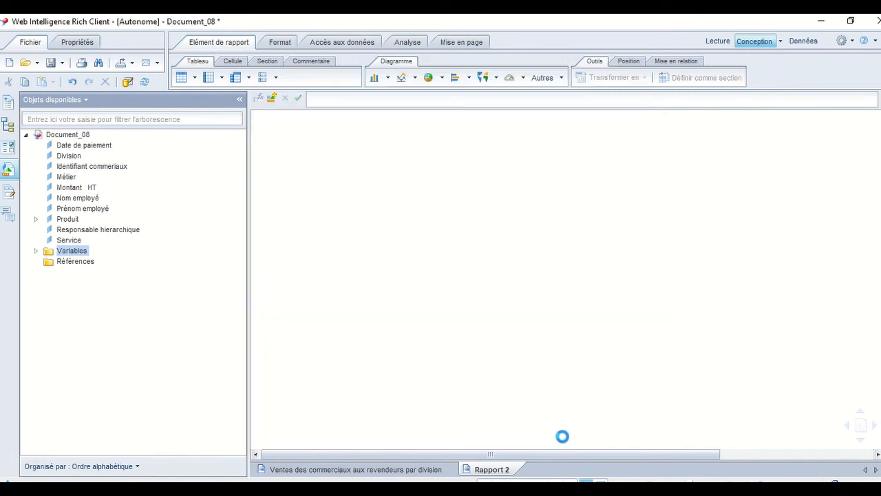
pyautogui.click(36, 251)
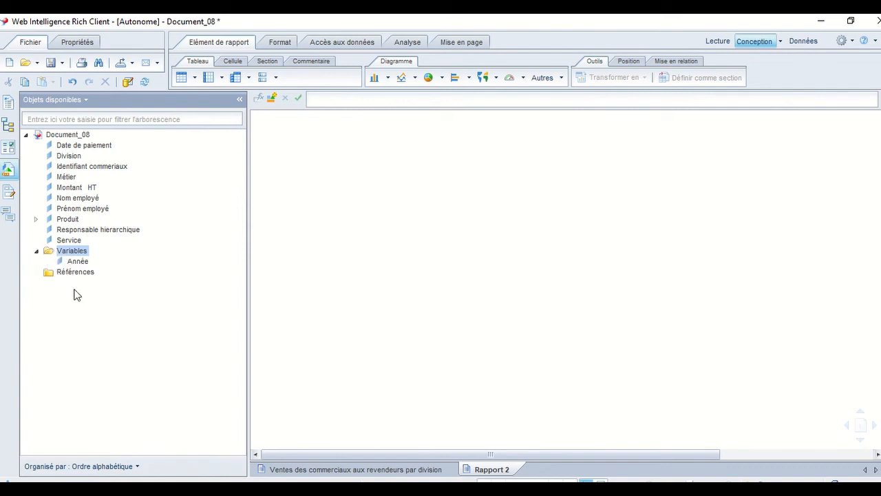
# Start another new variable named "Somme CA" and set its qualification to Indicateur.
pyautogui.moveTo(76, 267)
pyautogui.moveTo(409, 20)
pyautogui.rightClick(78, 252)
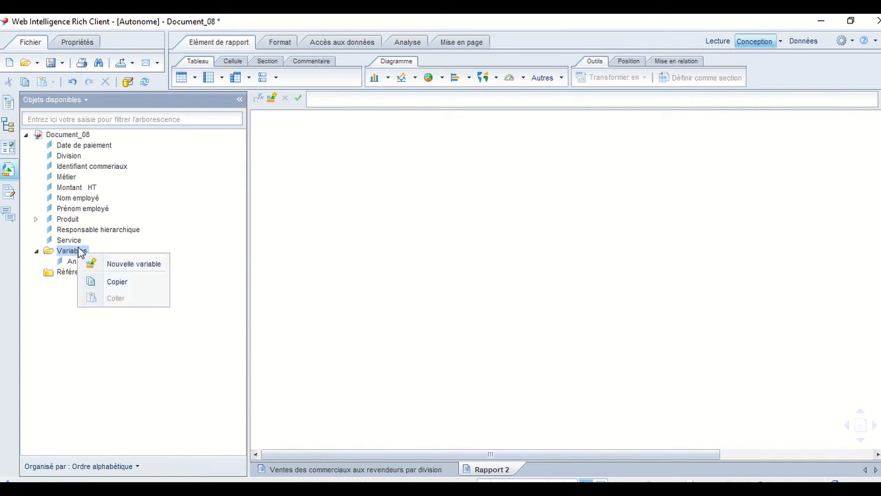
pyautogui.click(123, 264)
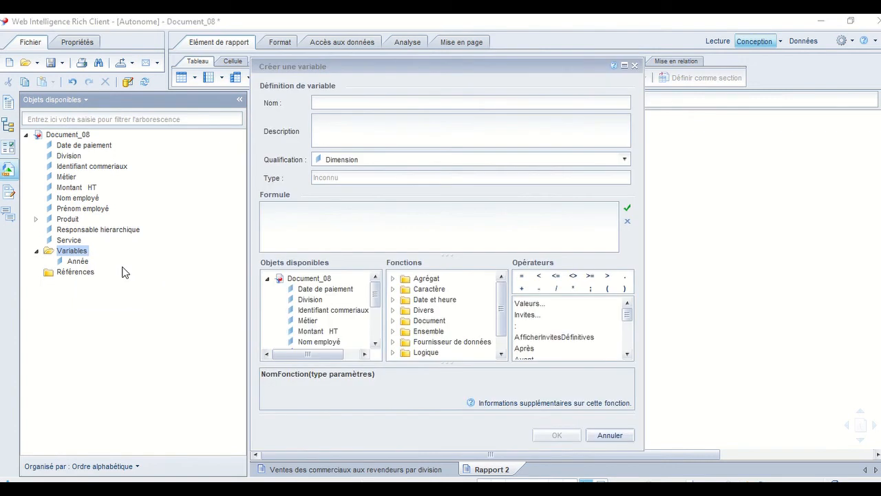
pyautogui.click(333, 106)
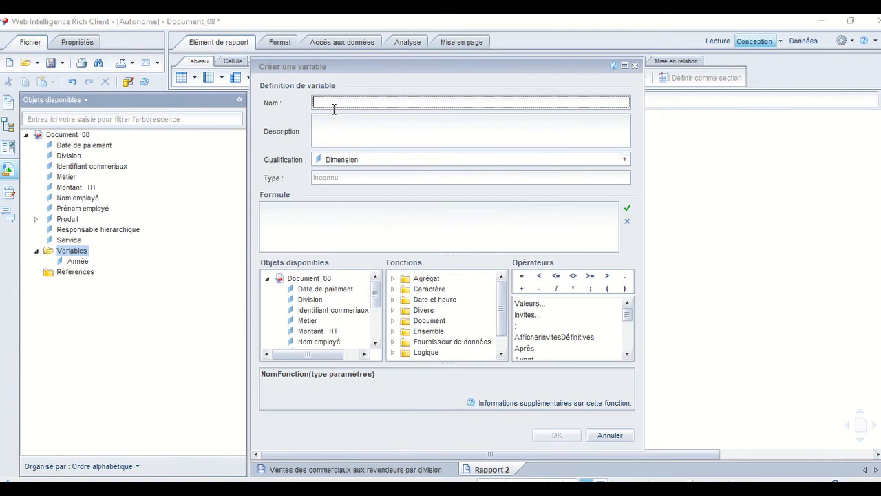
pyautogui.write('Somme')
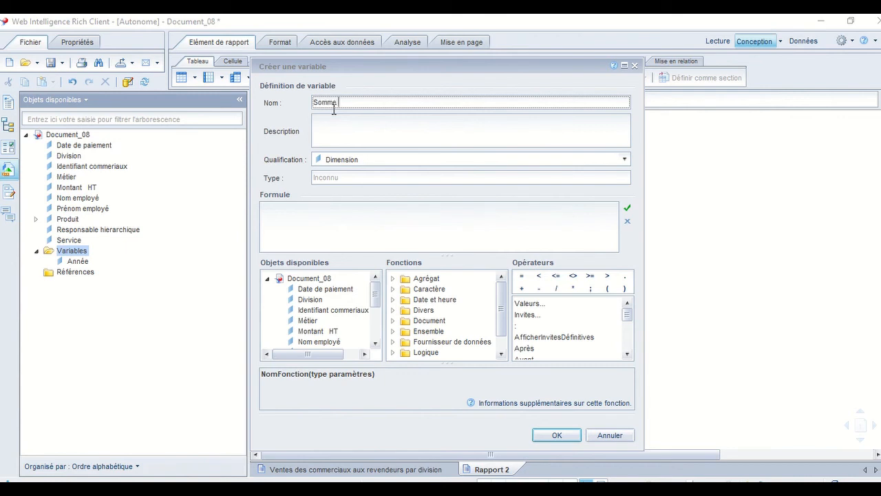
pyautogui.write(' CA')
pyautogui.click(343, 162)
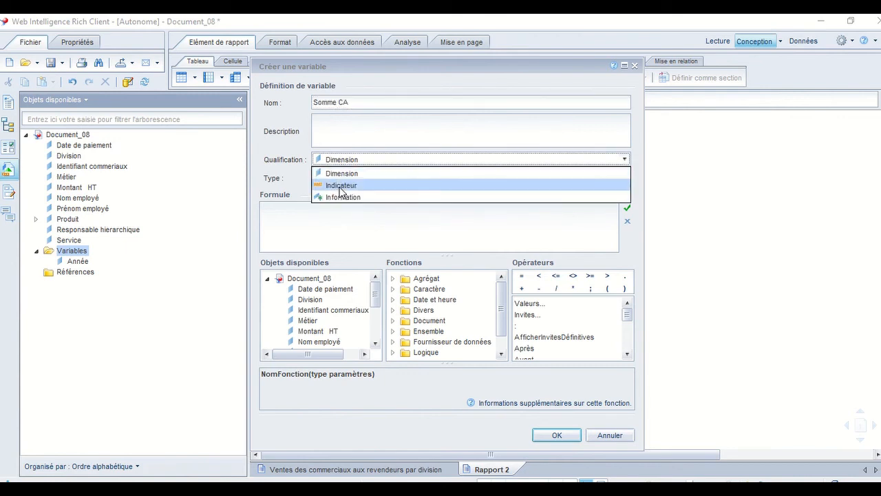
pyautogui.click(341, 186)
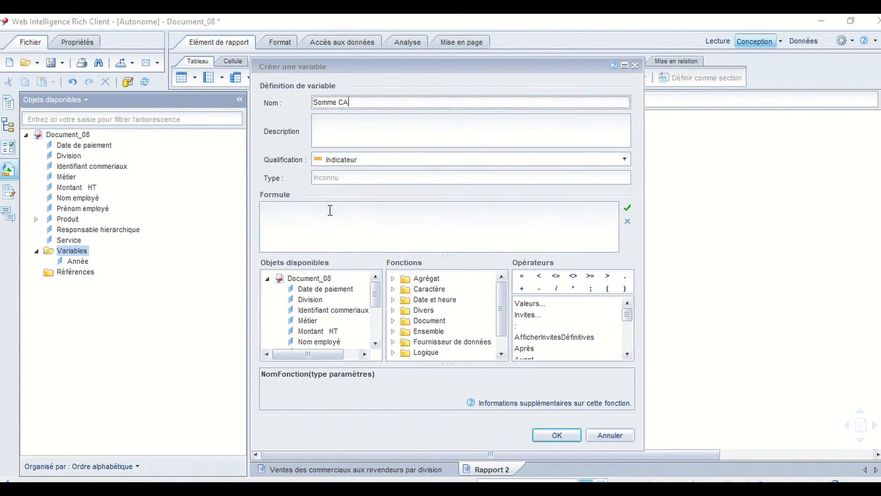
# Insert the aggregate function Somme into the formula of the Somme CA variable.
pyautogui.click(330, 210)
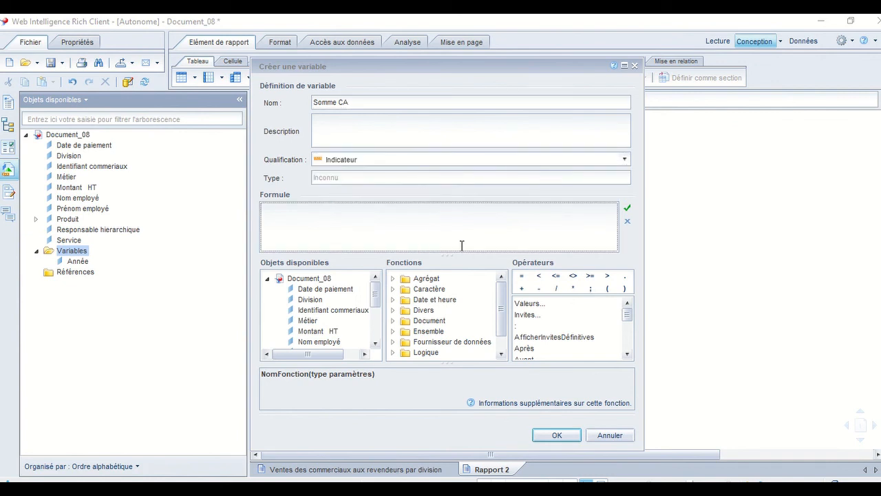
pyautogui.click(393, 279)
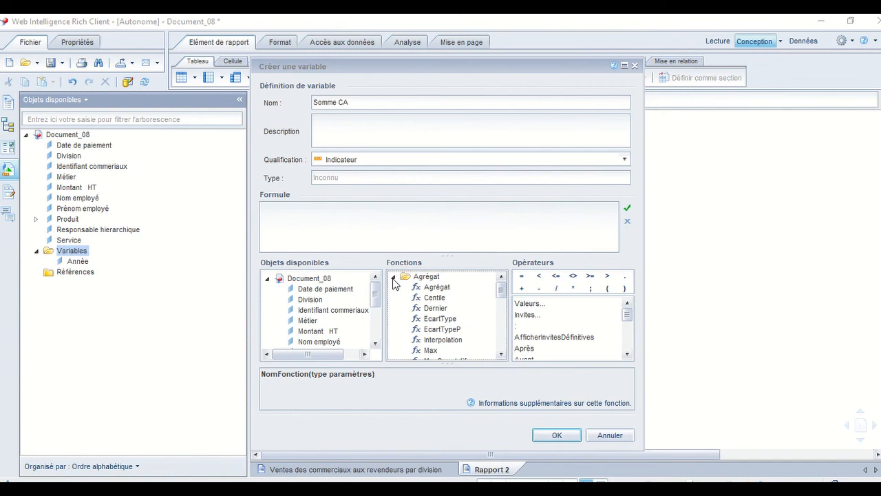
pyautogui.moveTo(502, 353); pyautogui.dragTo(502, 353)
pyautogui.click(503, 354)
pyautogui.click(503, 354)
pyautogui.click(504, 354)
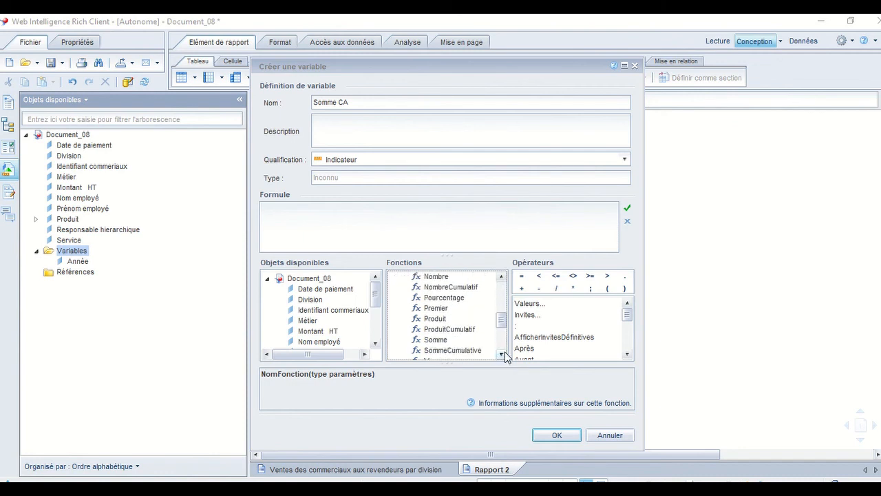
pyautogui.doubleClick(435, 340)
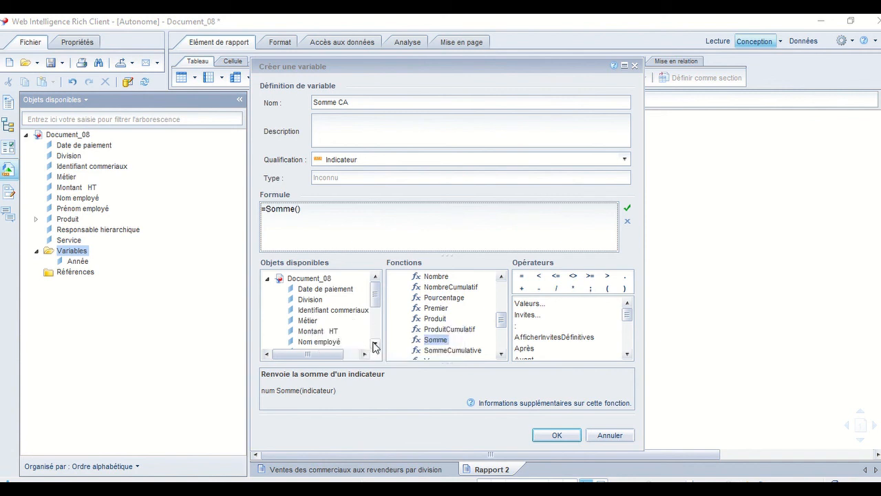
# Complete the formula as =Somme([Montant HT]), then validate it and save the variable.
pyautogui.click(375, 345)
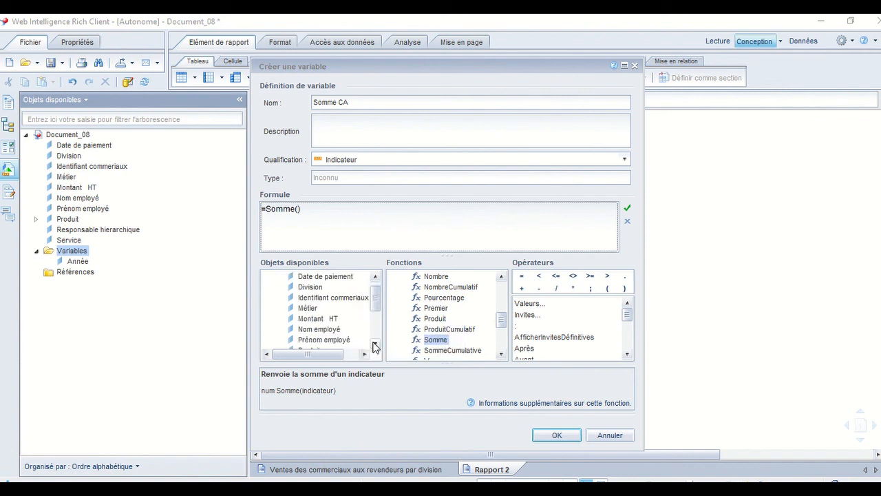
pyautogui.doubleClick(322, 319)
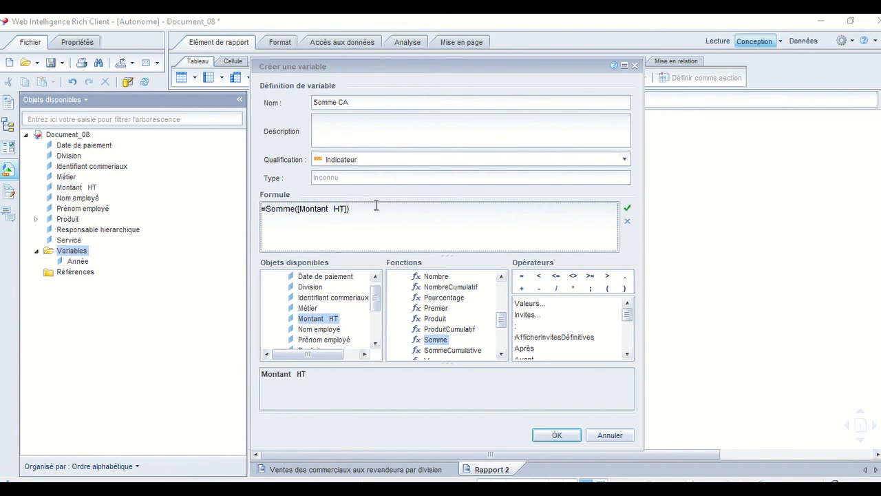
pyautogui.click(628, 209)
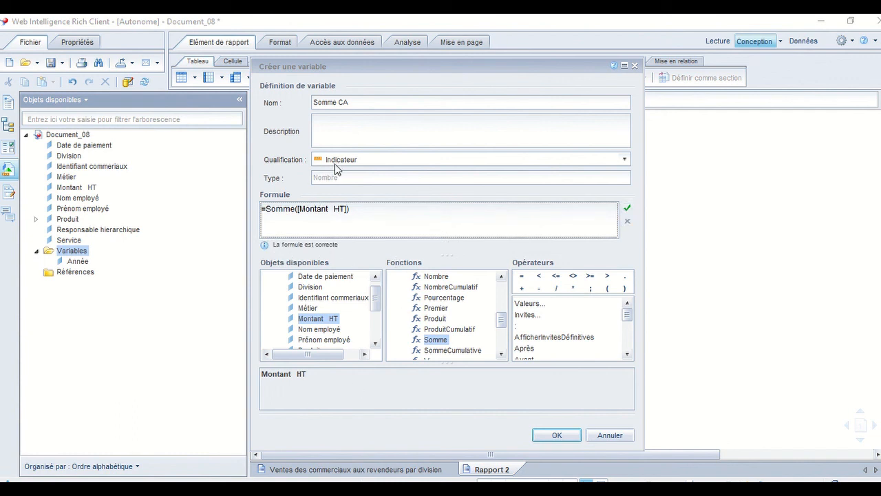
pyautogui.click(557, 435)
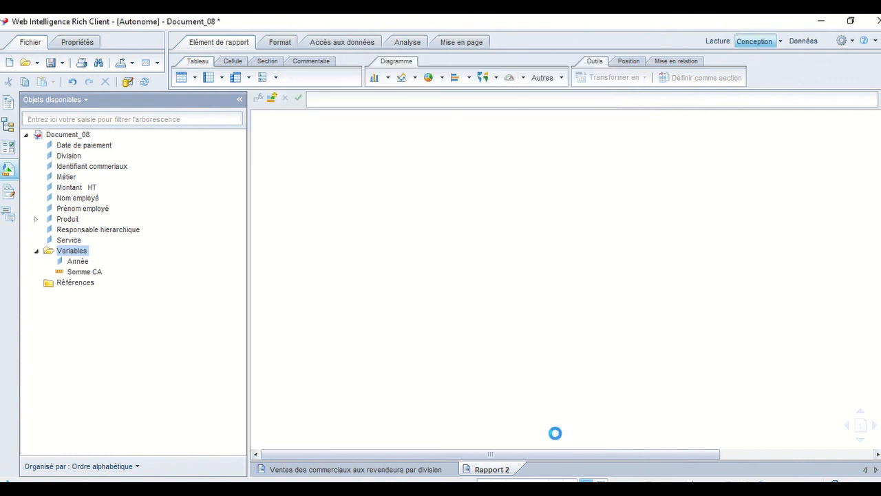